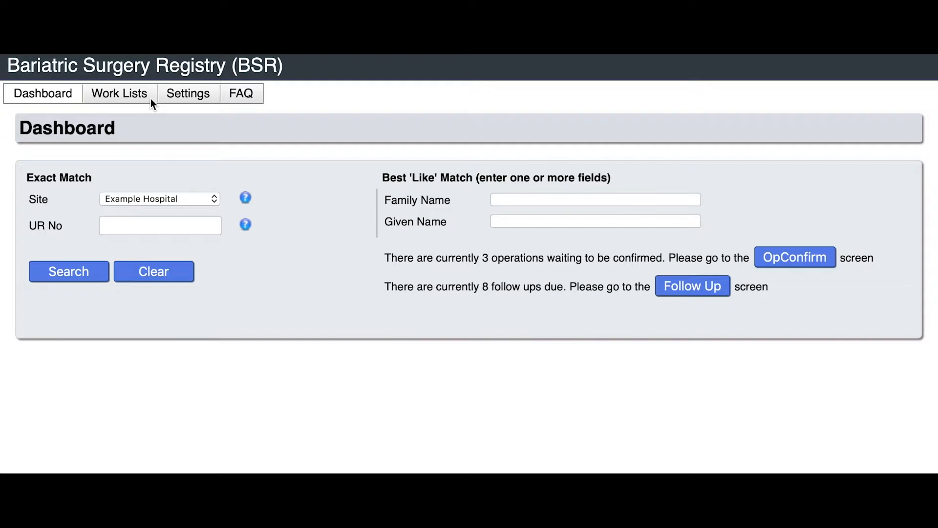
# Open the list of follow-ups due from the dashboard and view the first patient's perioperative follow-up
pyautogui.click(150, 98)
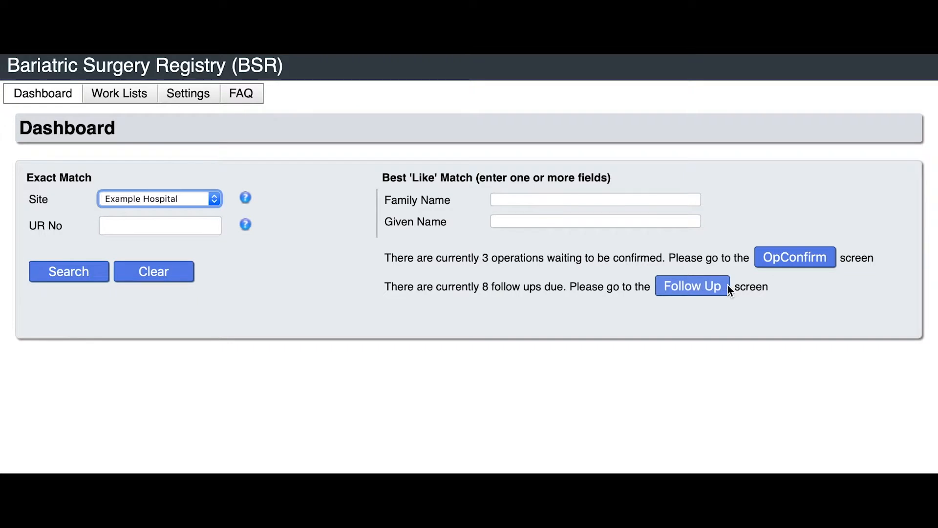
pyautogui.click(726, 287)
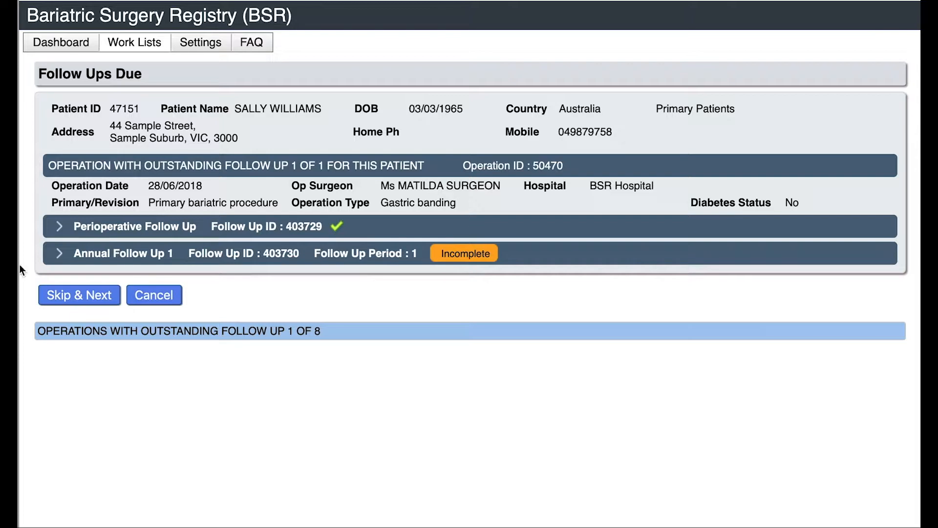
pyautogui.click(59, 227)
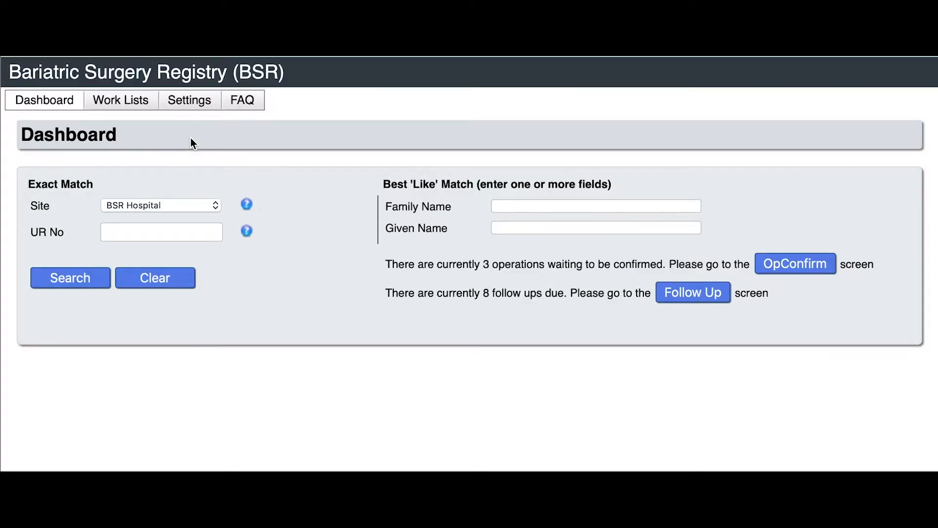
# Open the Missing Data Work List and search it for operations at Example Hospital
pyautogui.click(147, 103)
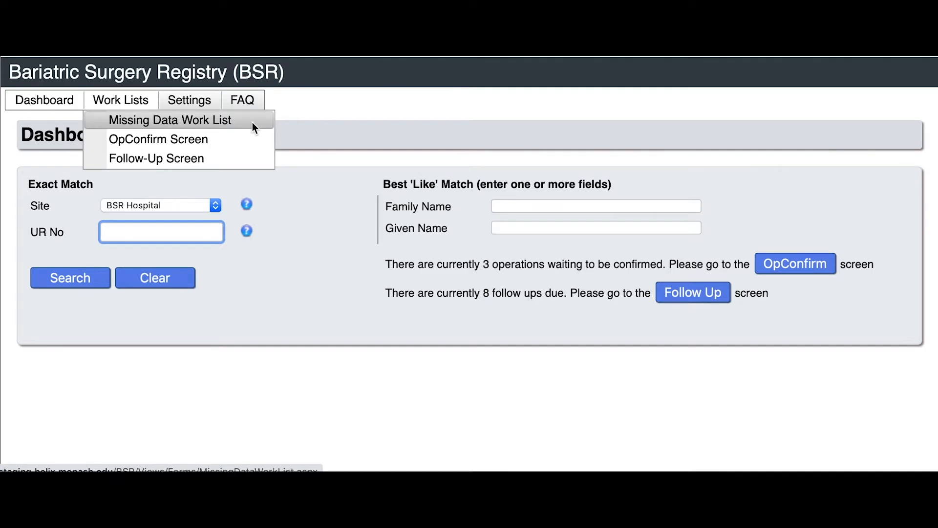
pyautogui.click(252, 122)
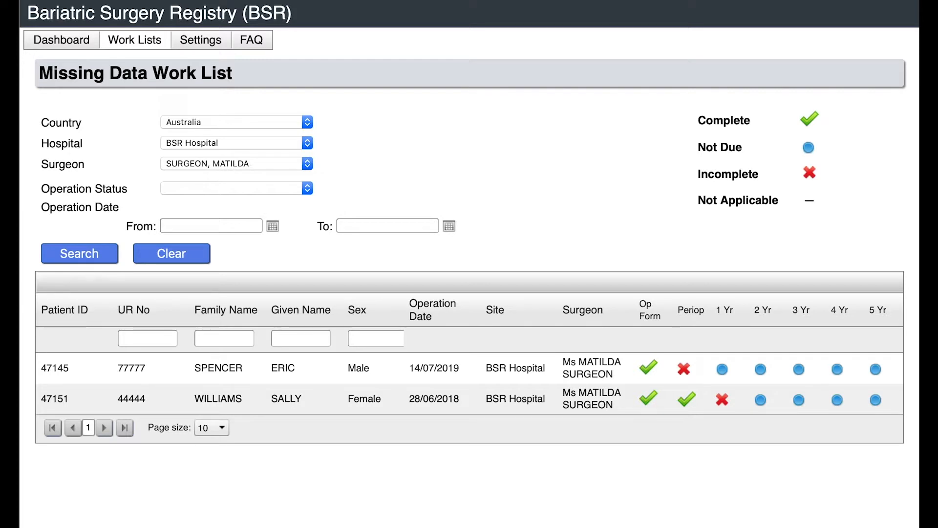
pyautogui.click(306, 142)
pyautogui.click(304, 156)
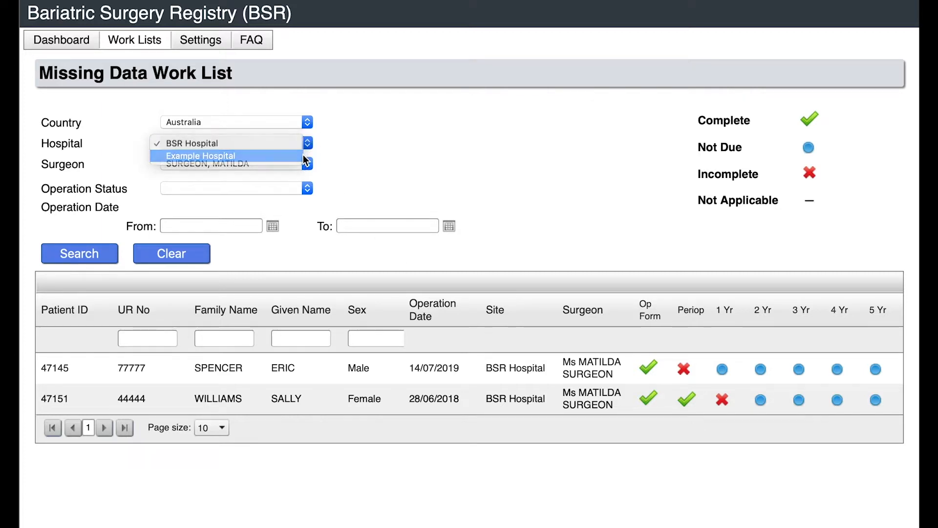
pyautogui.click(107, 257)
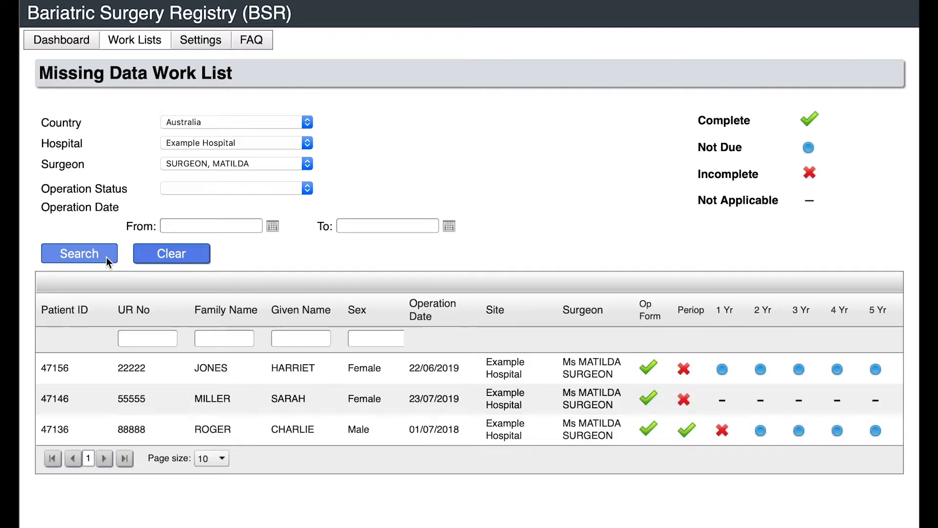
pyautogui.click(225, 459)
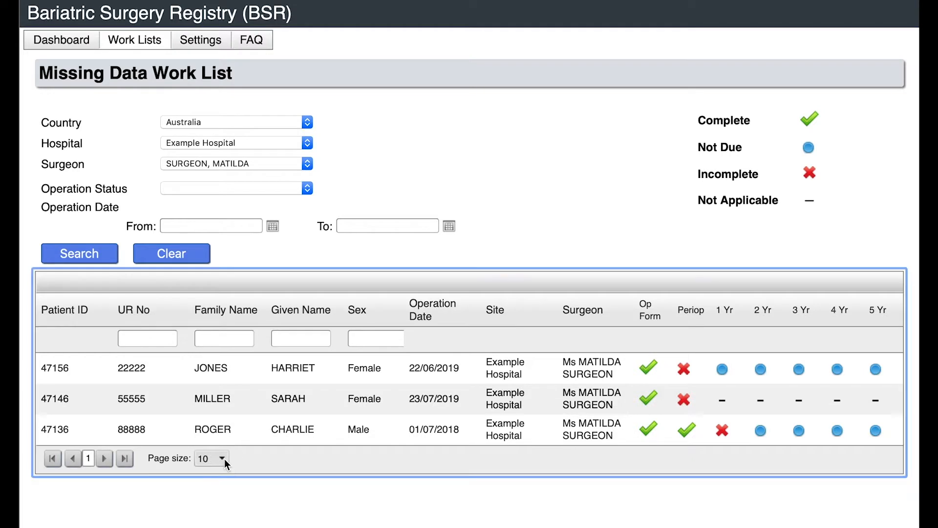
pyautogui.click(222, 458)
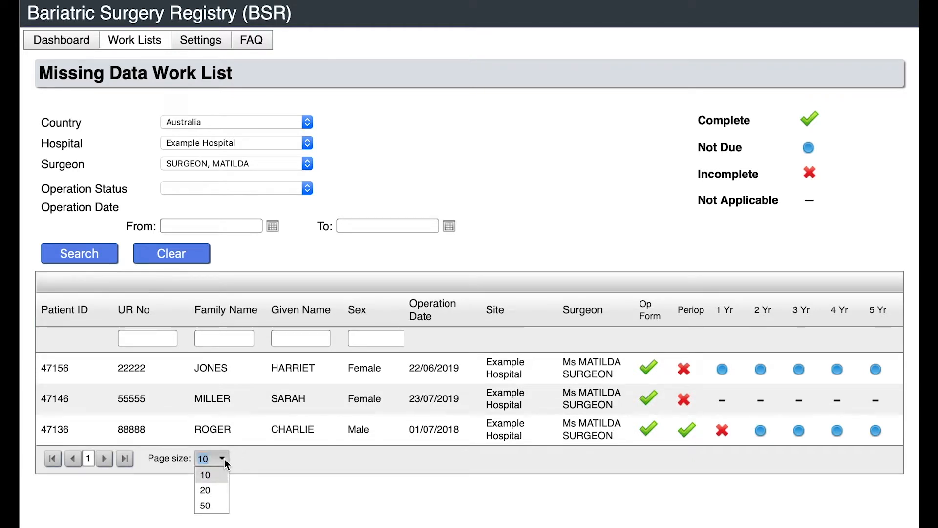
pyautogui.click(139, 498)
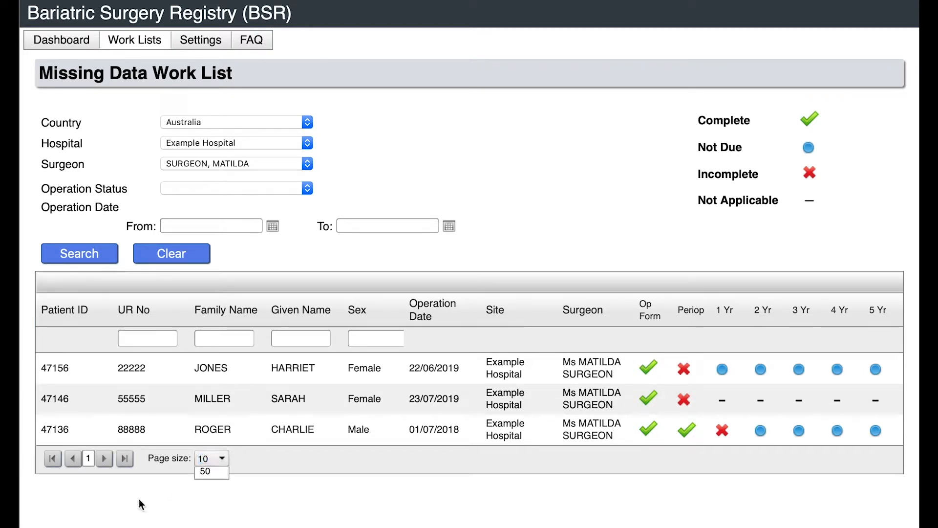
pyautogui.click(108, 465)
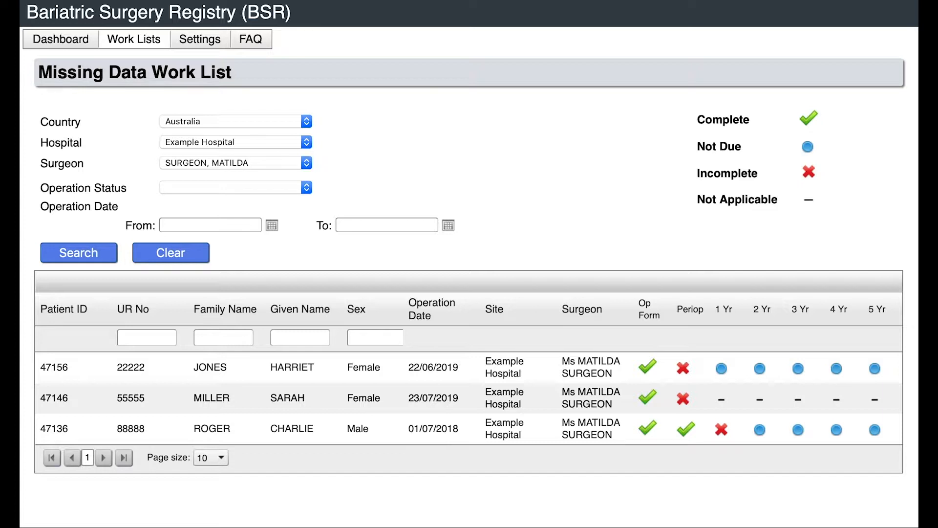
# Open the incomplete perioperative follow-up for the first patient in the work list
pyautogui.click(684, 372)
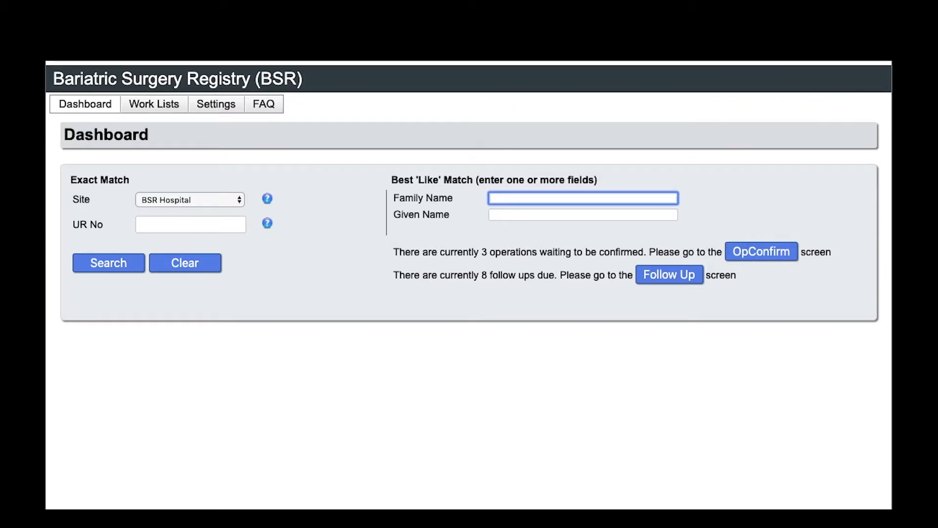
# Search Example Hospital for the patient using the first three letters of the family name and given name
pyautogui.write('ROG')
pyautogui.press('Tab')
pyautogui.write('CHA')
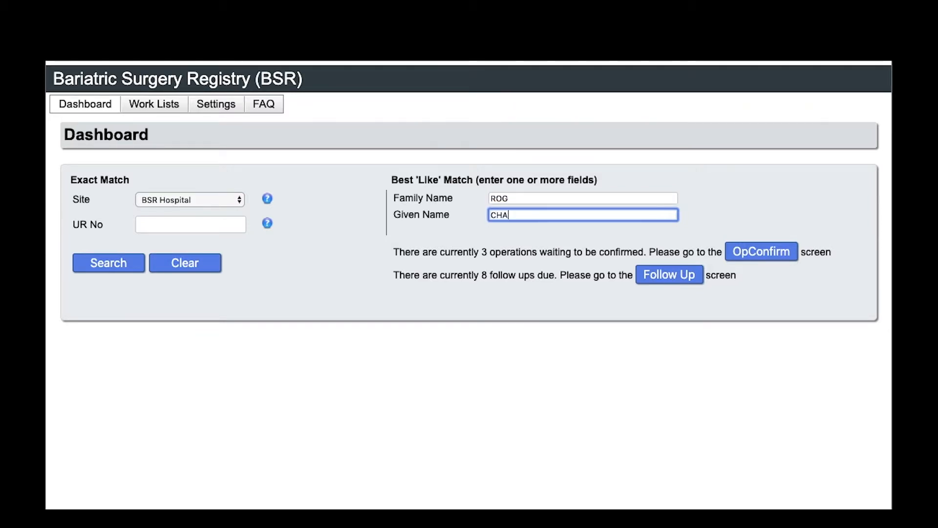
pyautogui.click(239, 200)
pyautogui.click(228, 210)
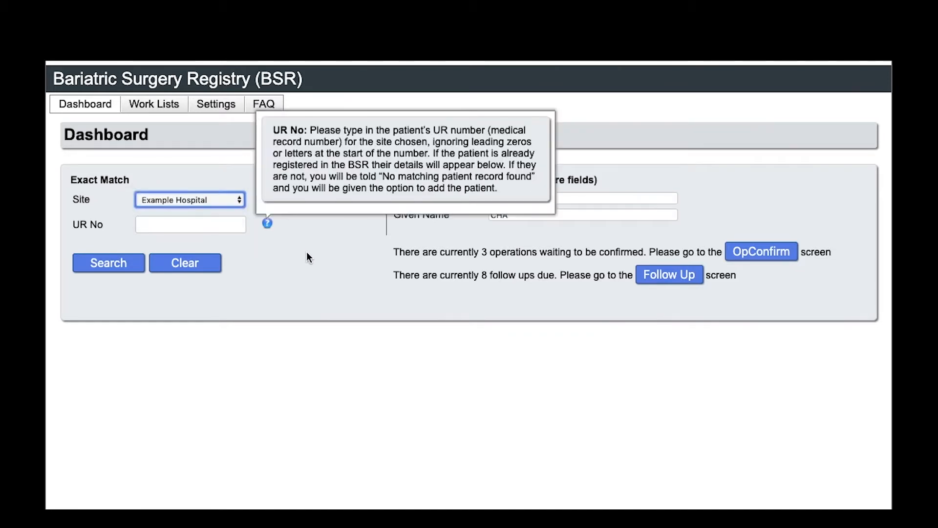
pyautogui.click(118, 266)
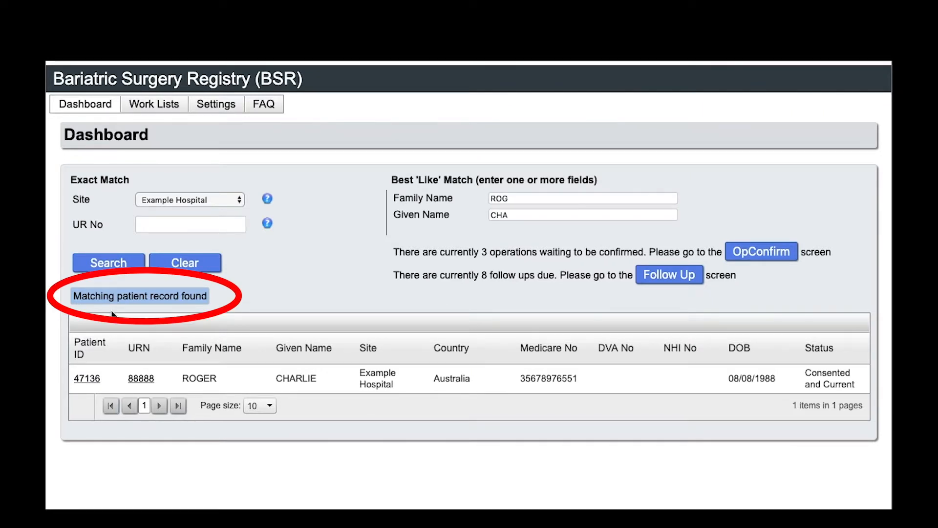
# Open the matching patient's record by its URN and select the follow-up due for the 01/07/2018 primary bariatric procedure
pyautogui.click(142, 380)
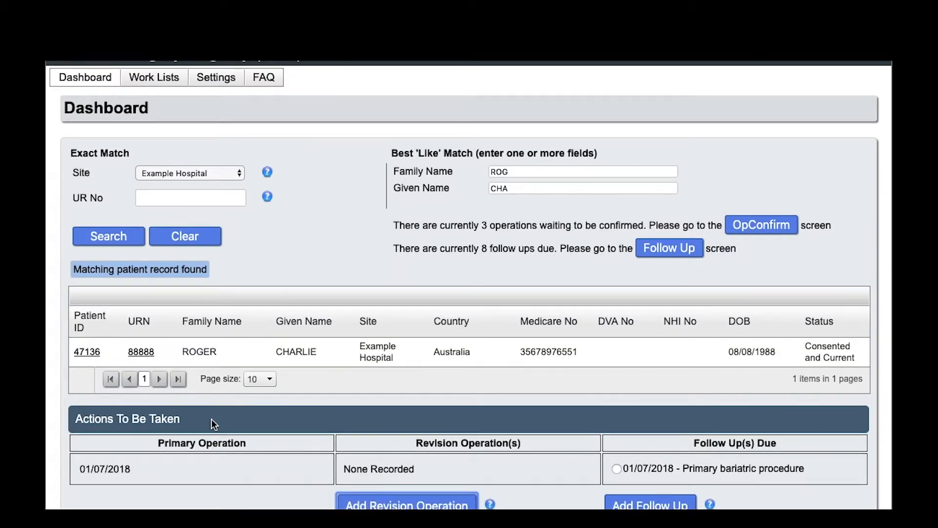
pyautogui.scroll(-3, 212, 419)
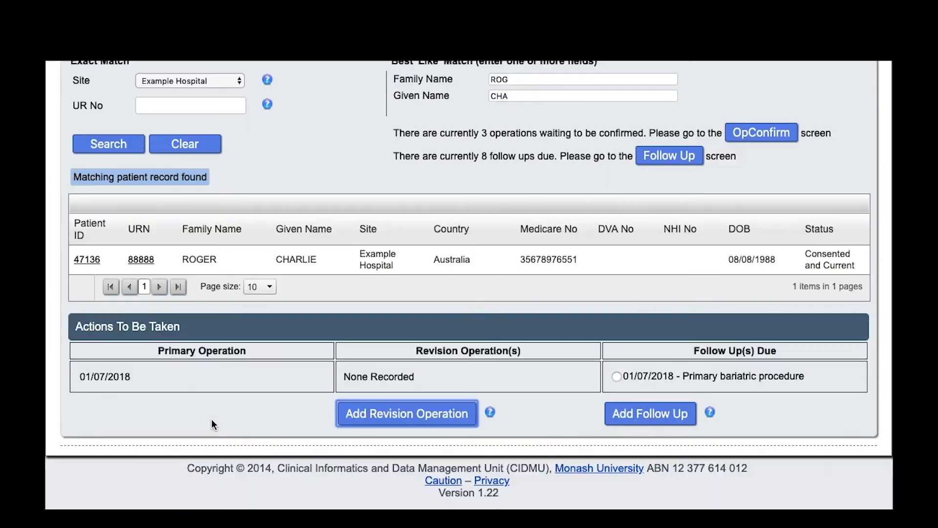
pyautogui.click(617, 372)
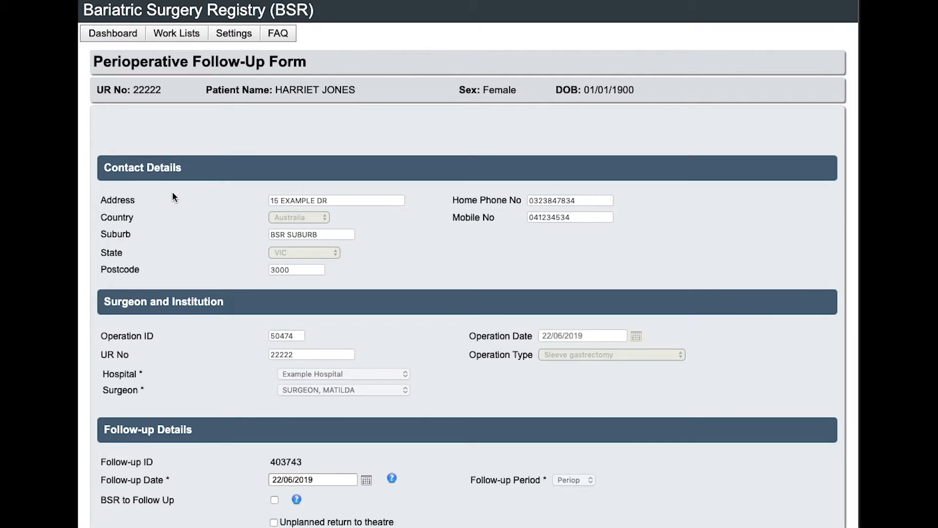
# Set the follow-up date on the Perioperative Follow-Up Form to 22/09/2019
pyautogui.scroll(-5, 172, 192)
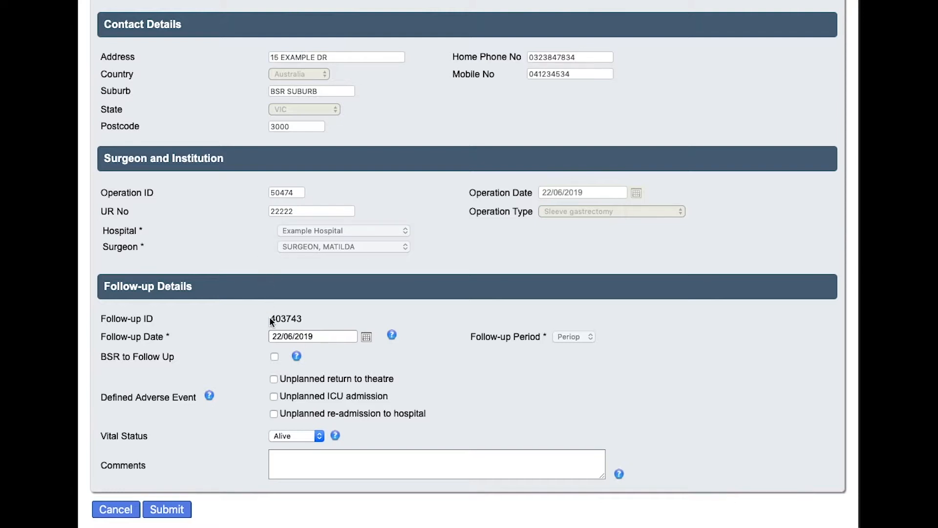
pyautogui.click(371, 339)
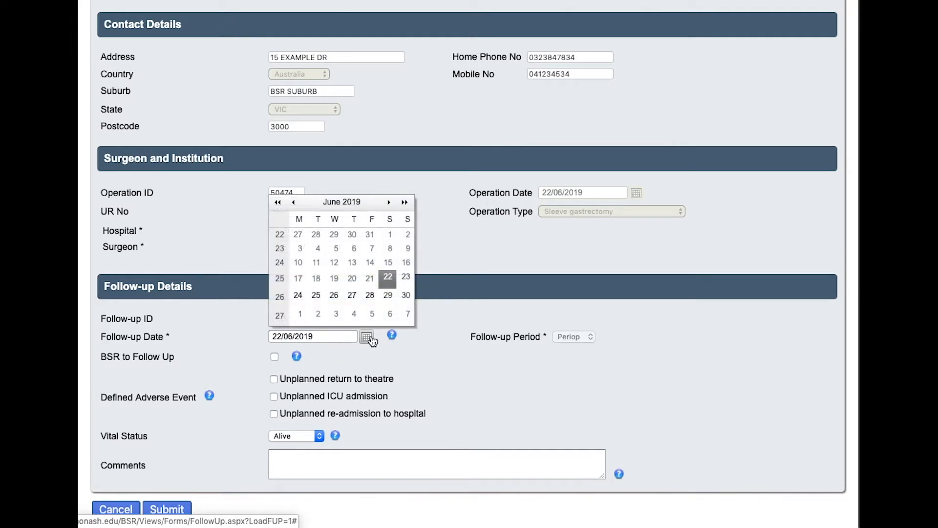
pyautogui.click(406, 202)
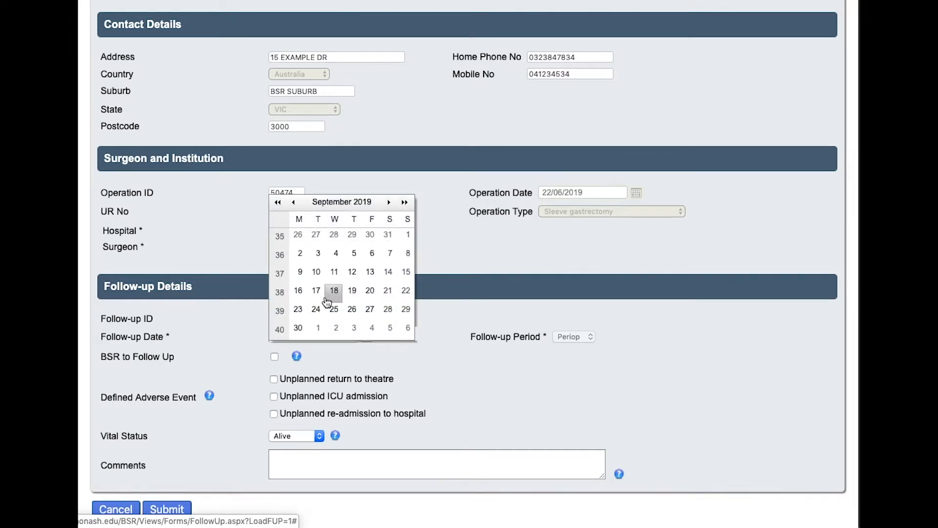
pyautogui.click(406, 291)
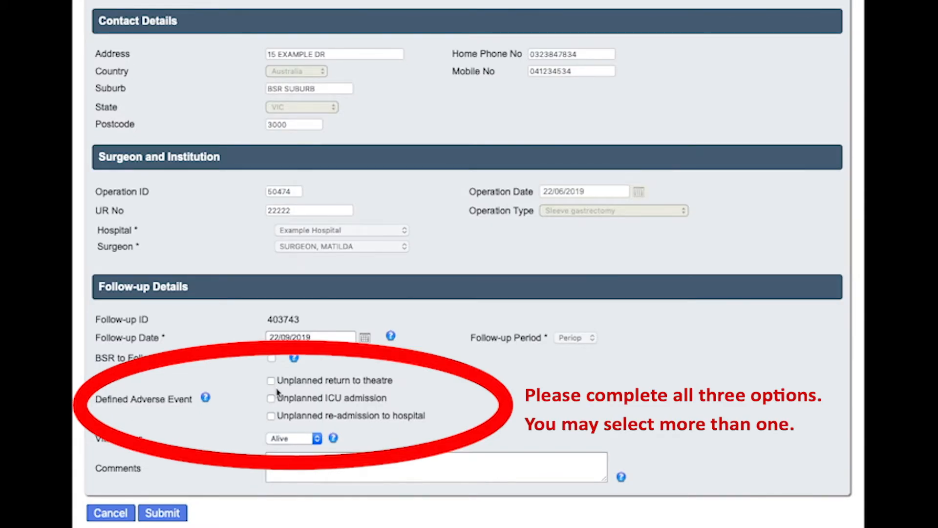
# Try recording an unplanned return to theatre with reasons Wound dehiscence and Other, and clear that adverse event
pyautogui.click(272, 381)
pyautogui.scroll(-3, 470, 413)
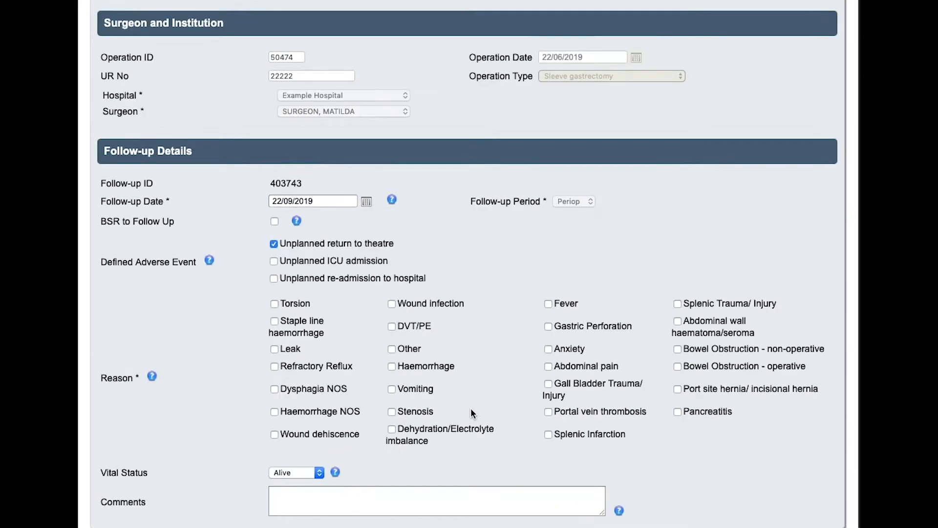
pyautogui.scroll(-2, 472, 413)
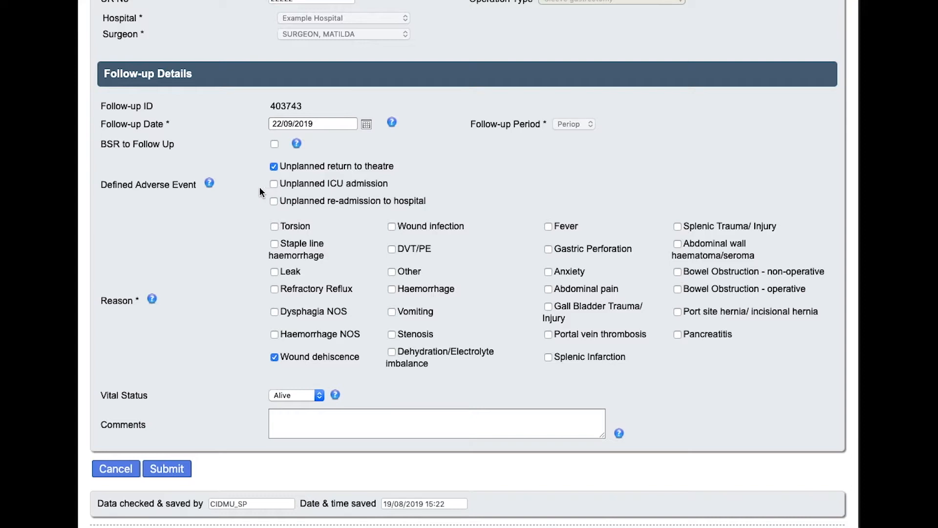
pyautogui.click(391, 272)
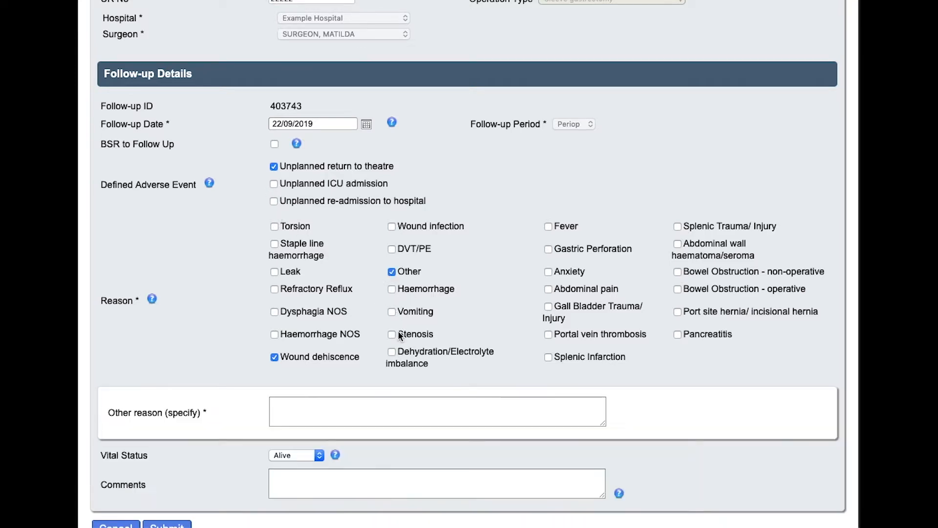
pyautogui.click(384, 408)
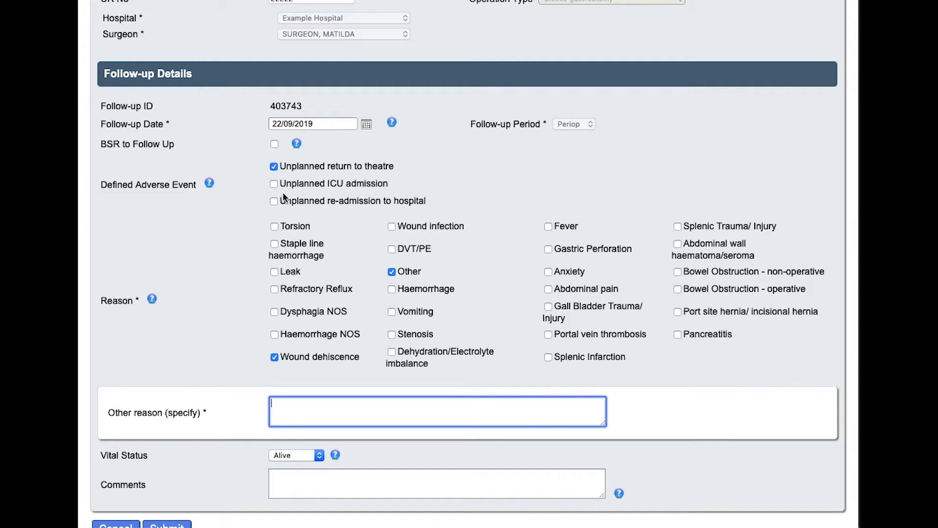
pyautogui.click(275, 167)
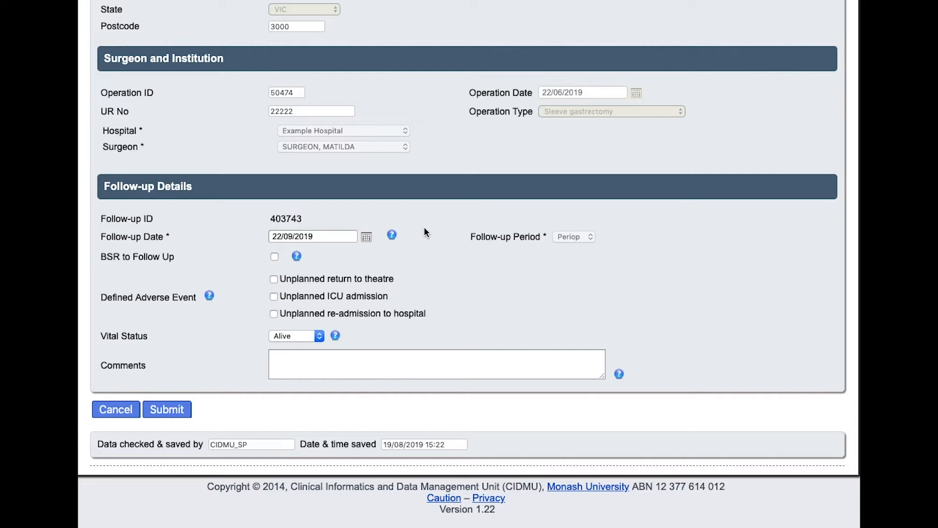
# Set the vital status to Deceased and the death's relation to the bariatric procedure to Not yet determined
pyautogui.click(319, 338)
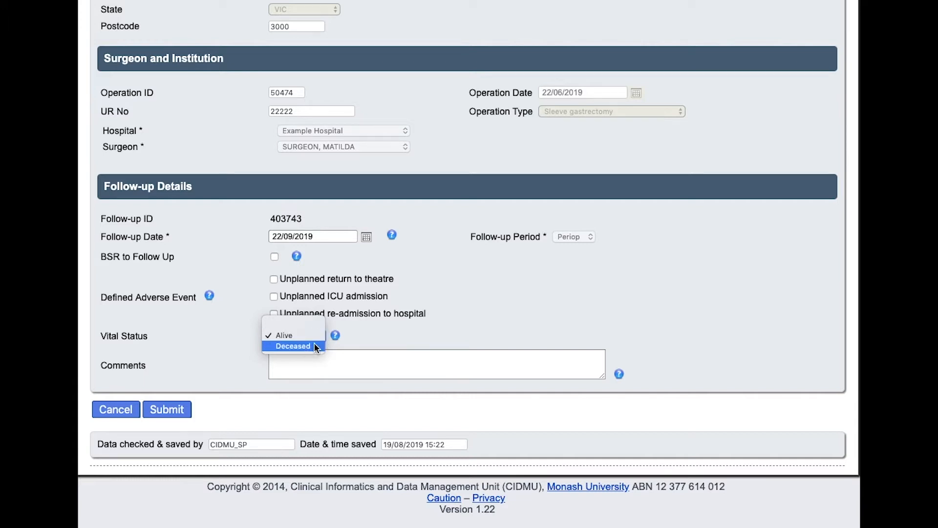
pyautogui.click(318, 345)
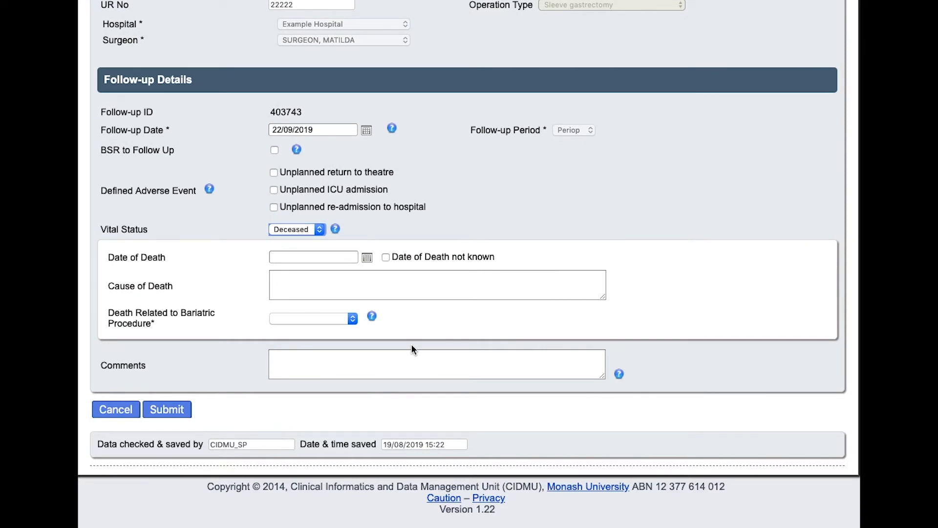
pyautogui.click(346, 259)
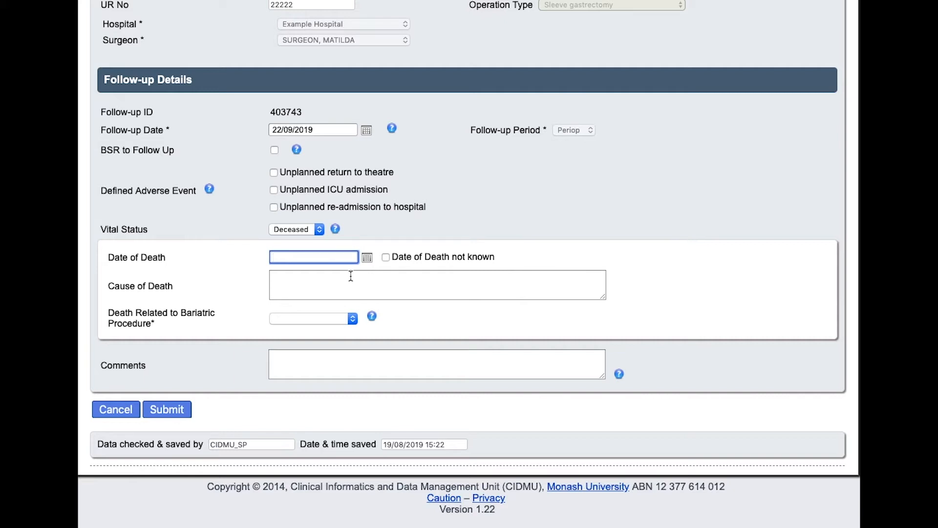
pyautogui.click(351, 276)
pyautogui.click(351, 319)
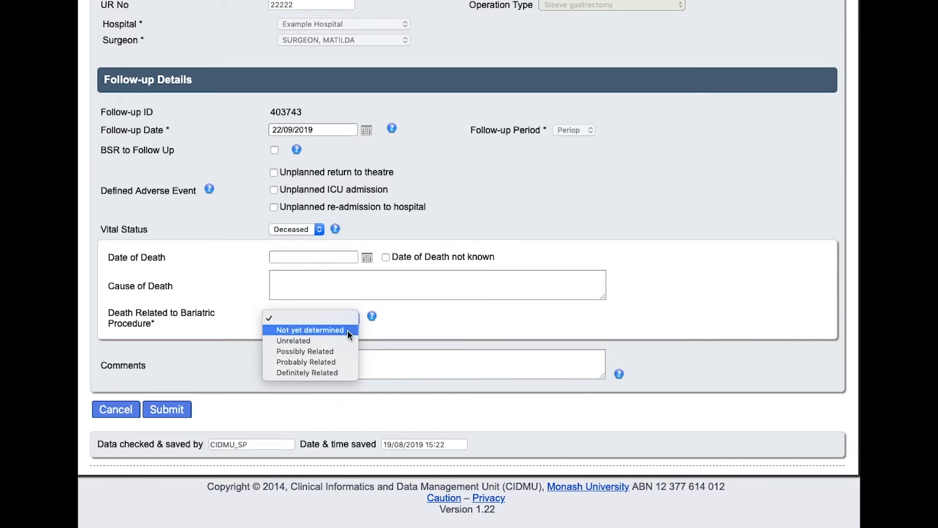
pyautogui.click(348, 329)
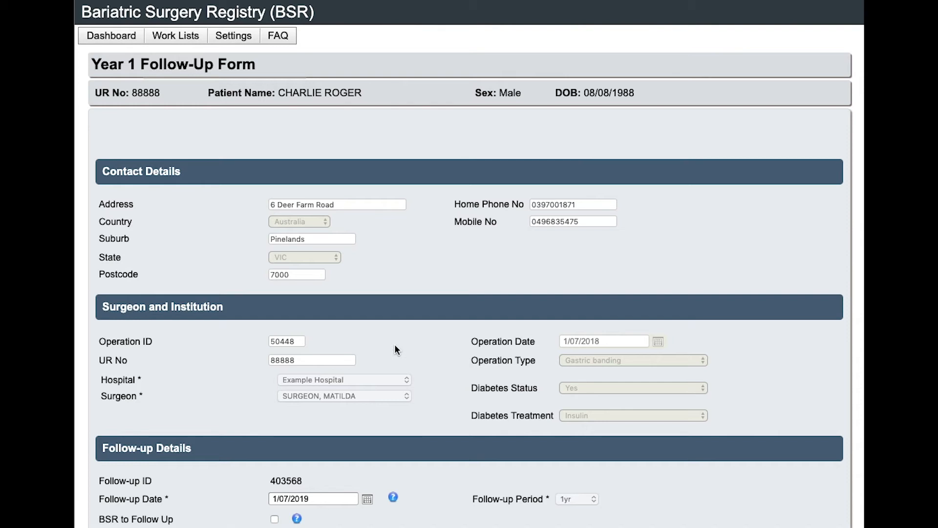
# View the calendar for the follow-up date on the Year 1 Follow-Up Form and close it
pyautogui.scroll(-5, 395, 345)
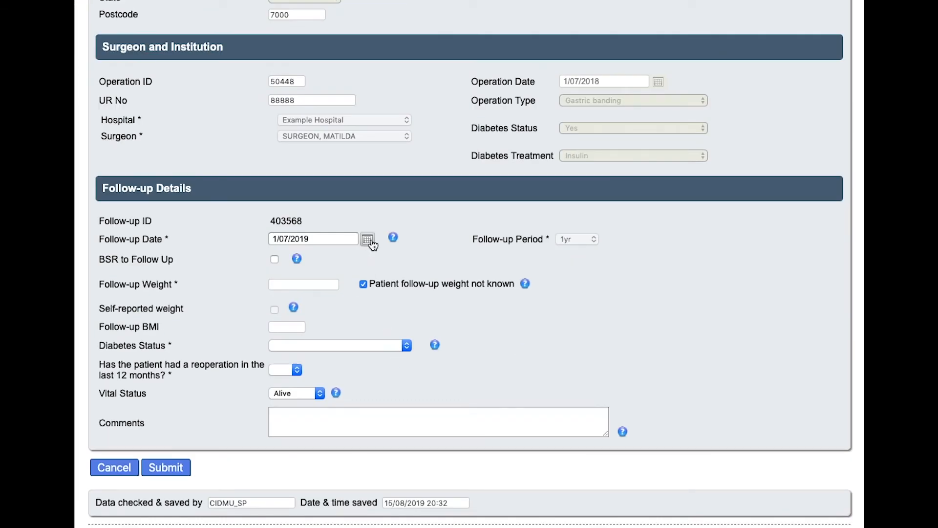
pyautogui.click(368, 240)
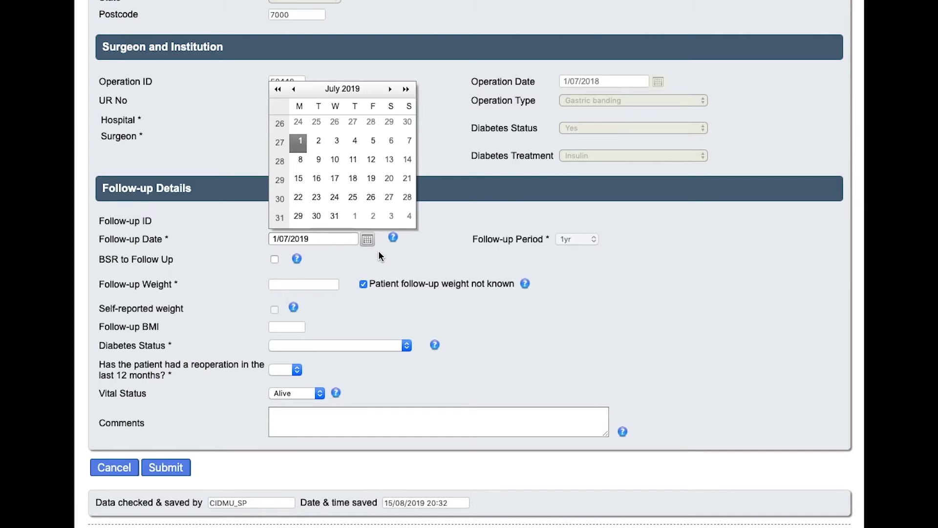
pyautogui.click(381, 255)
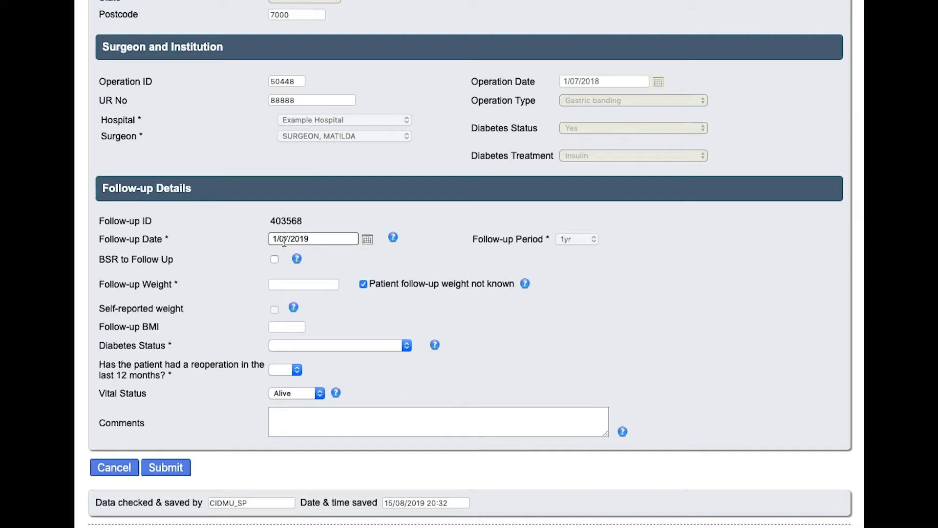
# Switch BSR to Follow Up on and back off, and enter a follow-up weight of 100, trying the self-reported weight option
pyautogui.click(275, 260)
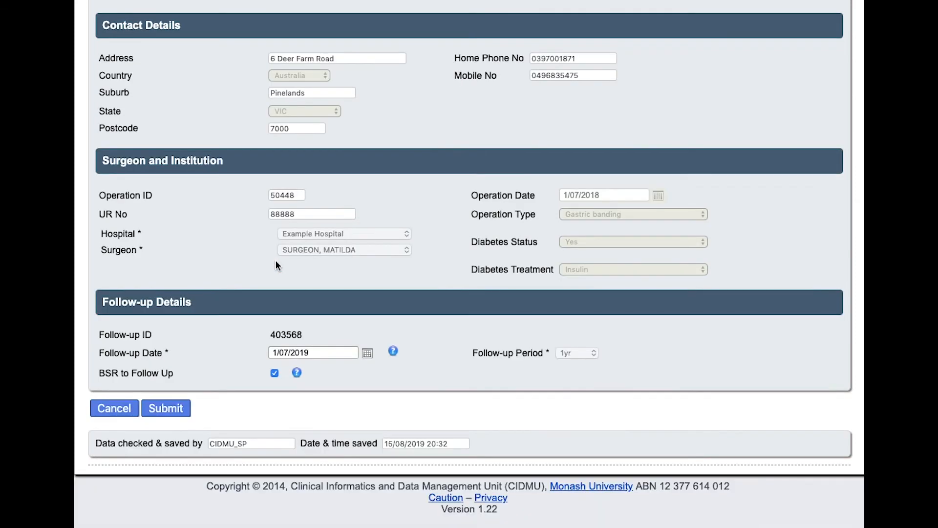
pyautogui.click(275, 376)
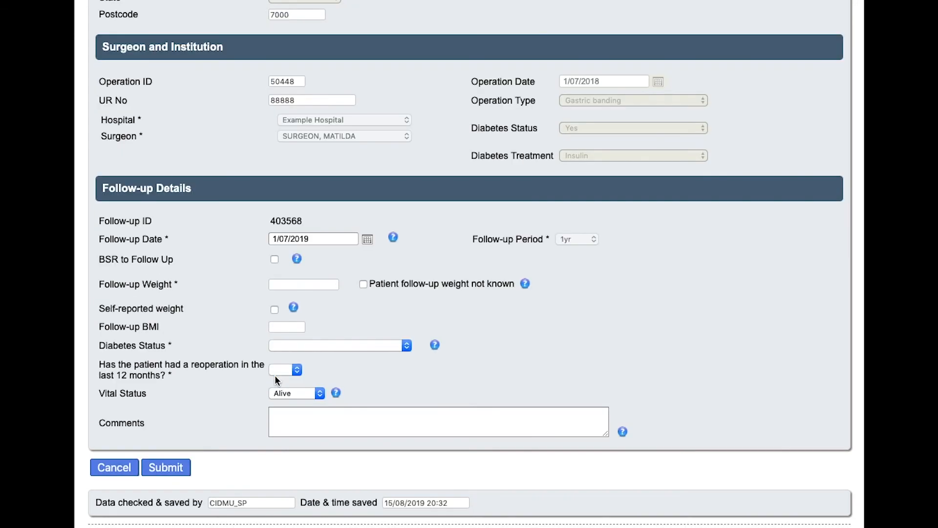
pyautogui.click(288, 284)
pyautogui.write('100')
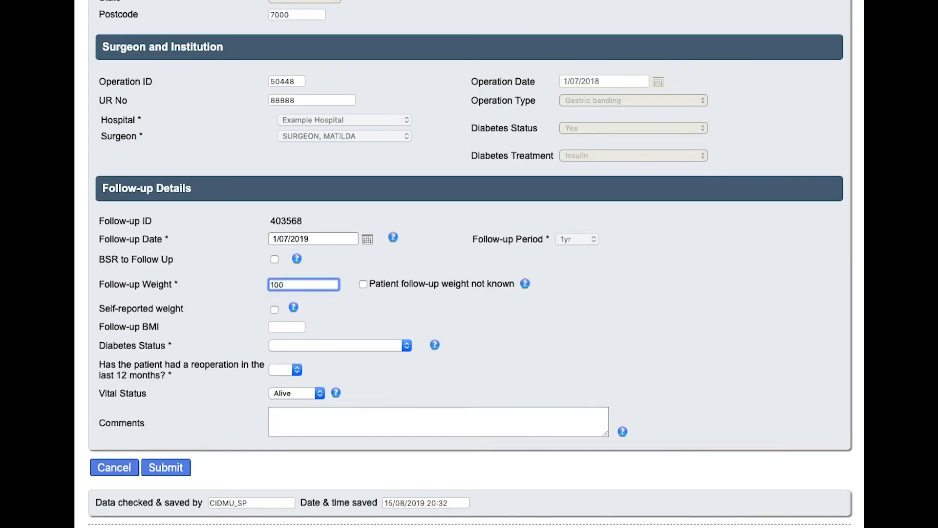
pyautogui.click(275, 309)
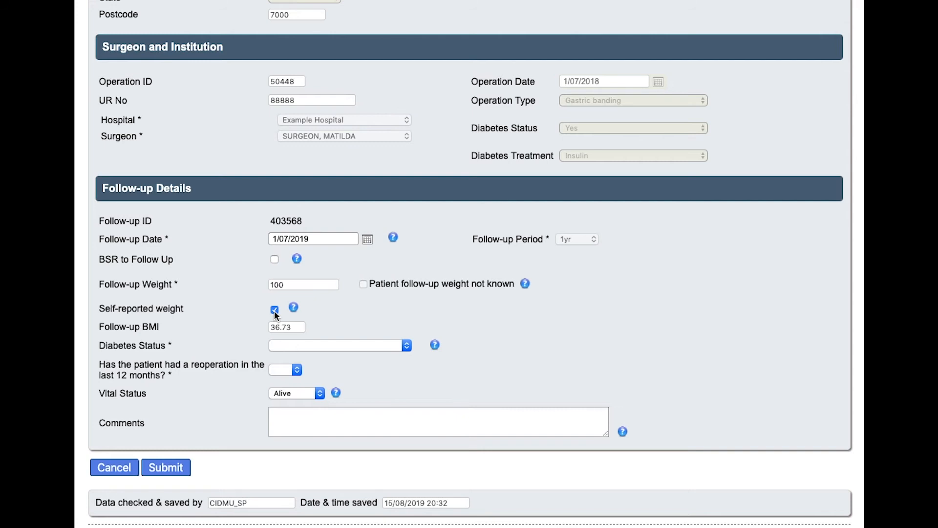
# Set the follow-up diabetes status to Yes with Diet/exercise as the diabetes treatment
pyautogui.scroll(-1, 333, 333)
pyautogui.click(333, 337)
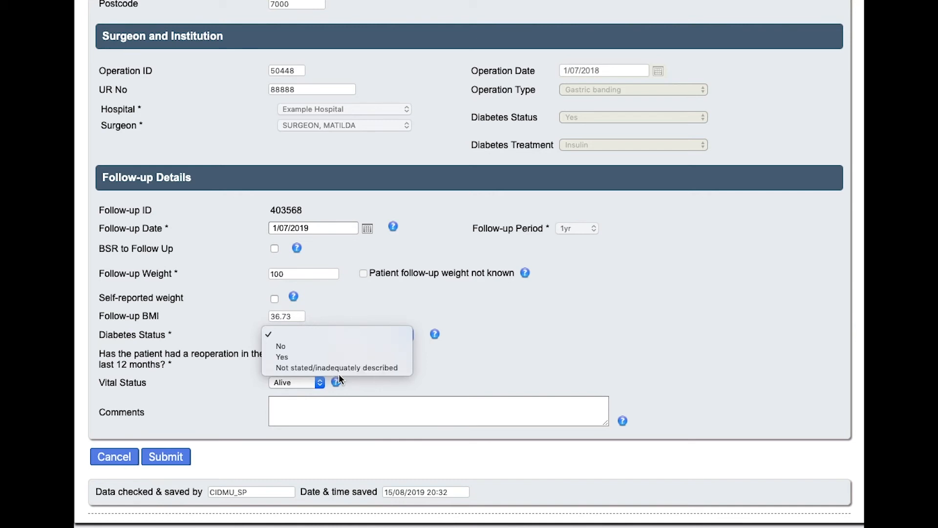
pyautogui.click(336, 358)
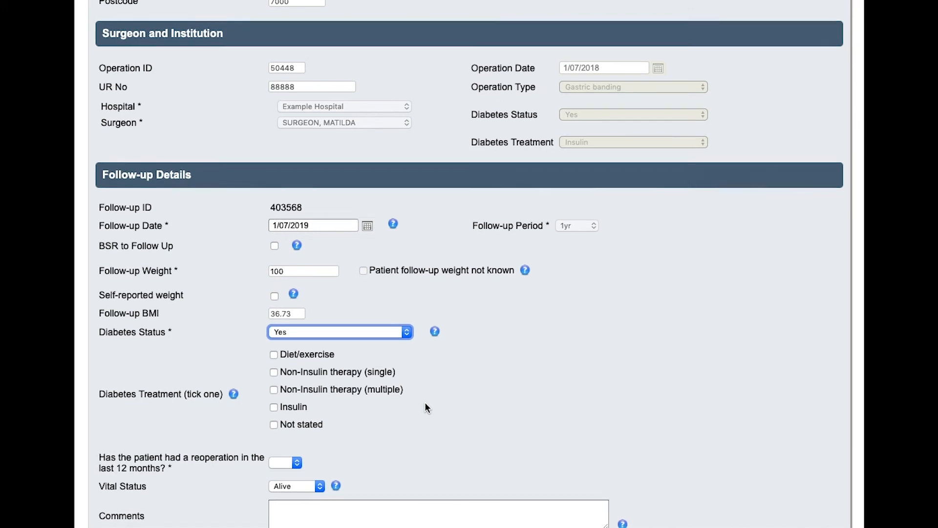
pyautogui.scroll(-2, 425, 407)
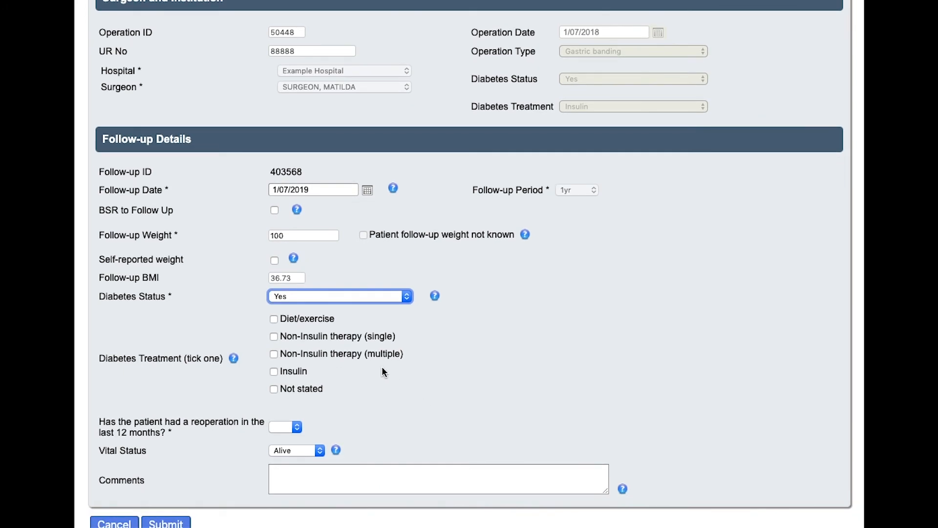
pyautogui.click(331, 320)
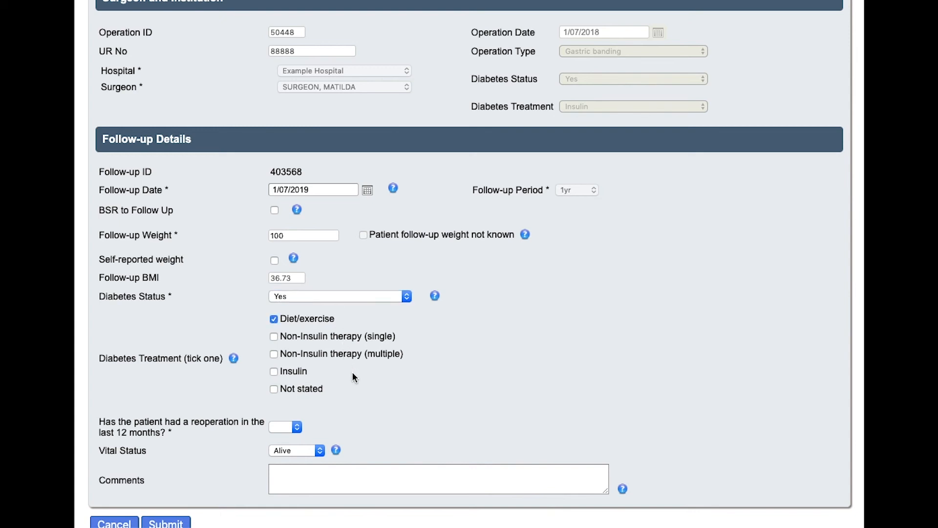
# Try recording a reoperation in the last 12 months with the reasons Port and Other, clearing each reason again
pyautogui.scroll(-2, 353, 373)
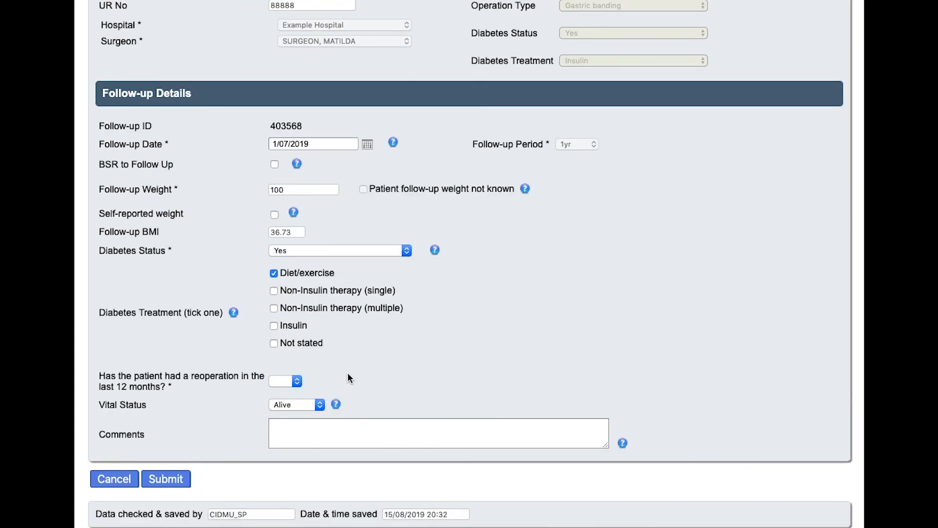
pyautogui.click(298, 383)
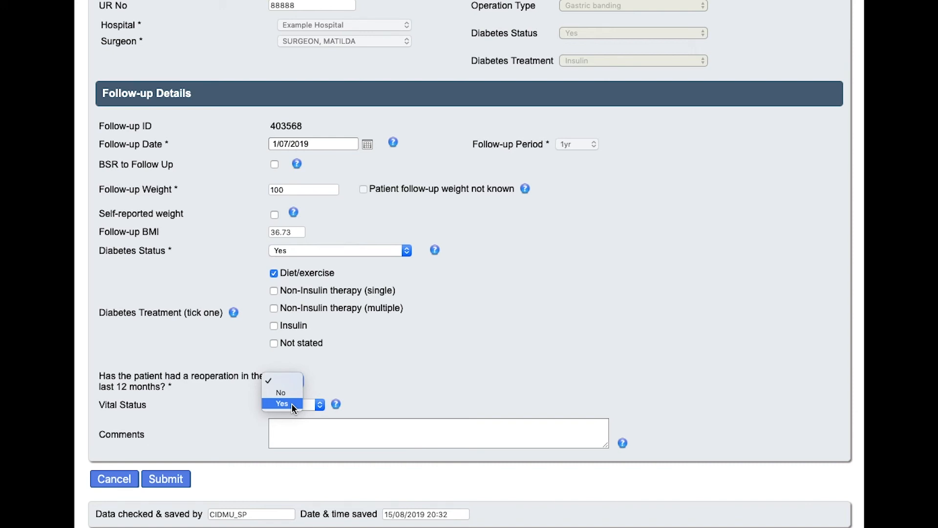
pyautogui.click(292, 404)
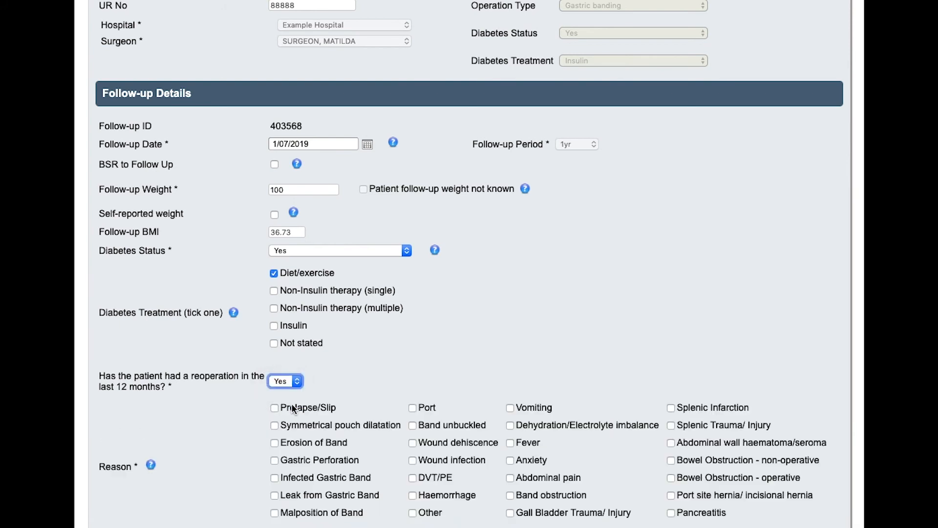
pyautogui.scroll(-5, 445, 370)
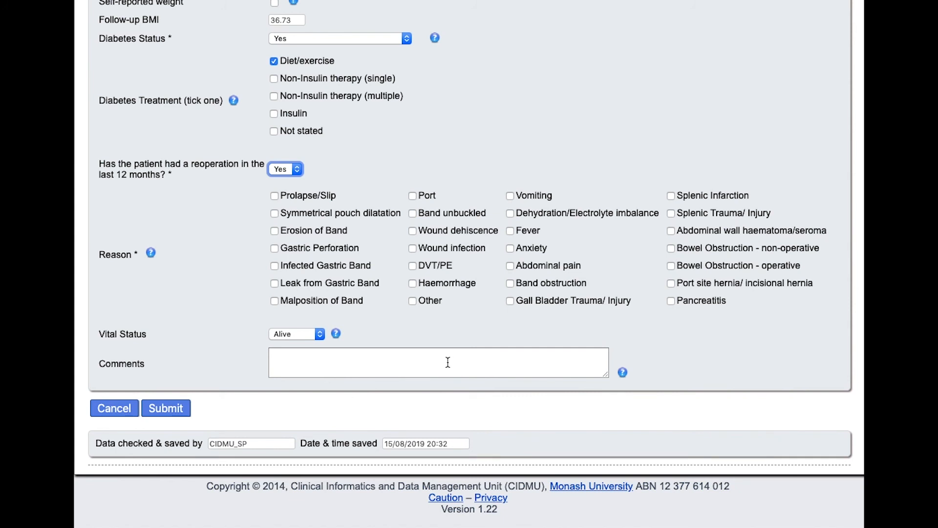
pyautogui.click(413, 196)
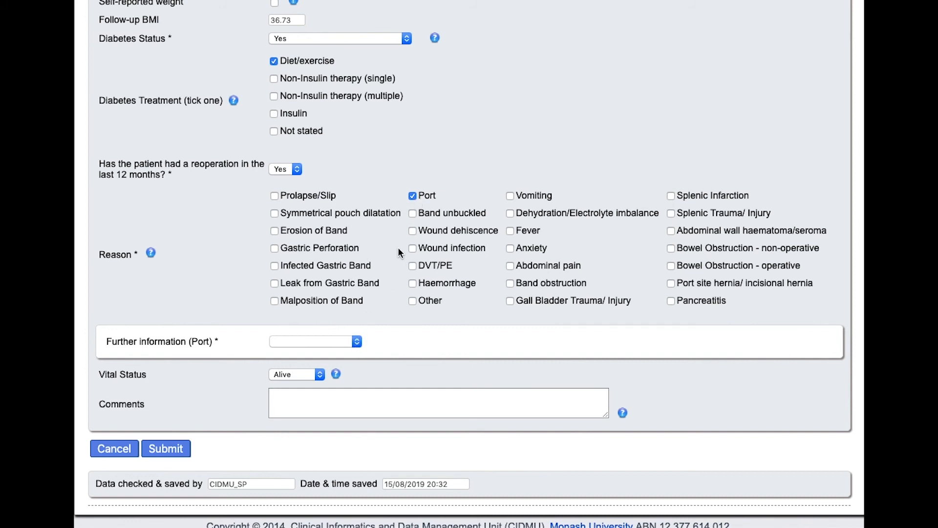
pyautogui.click(414, 196)
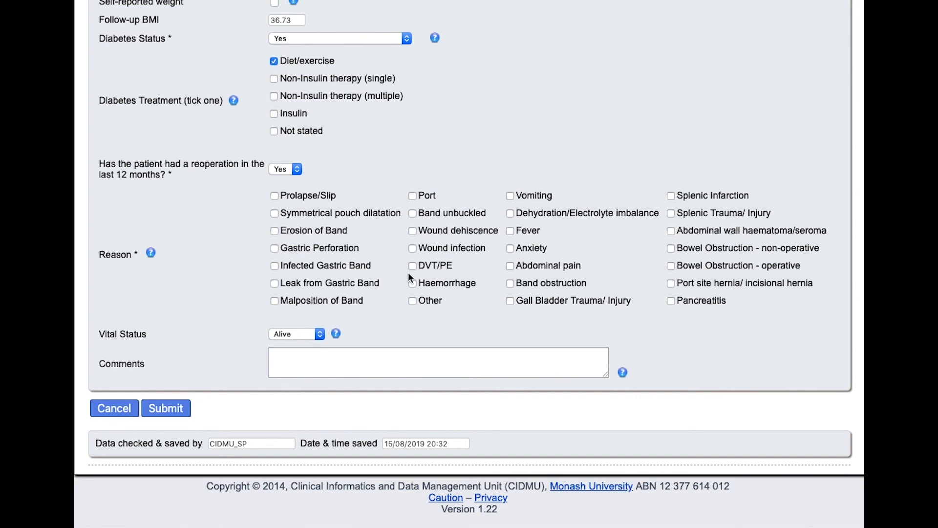
pyautogui.click(412, 300)
pyautogui.click(412, 350)
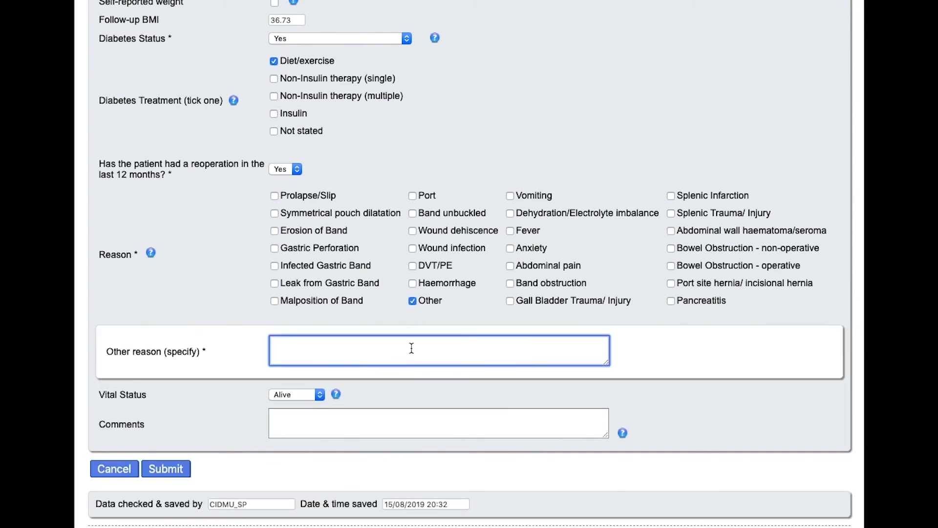
pyautogui.click(414, 301)
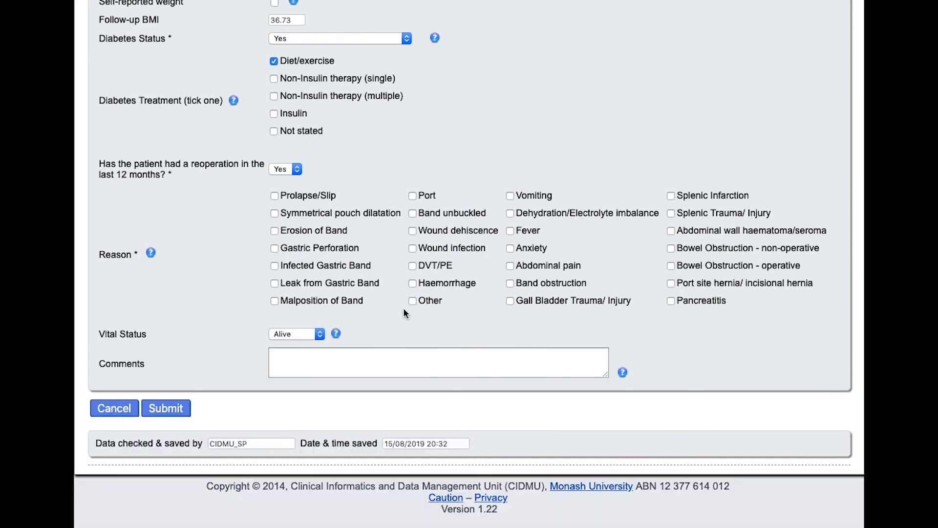
# Answer No to whether the patient has had a reoperation in the last 12 months
pyautogui.click(297, 171)
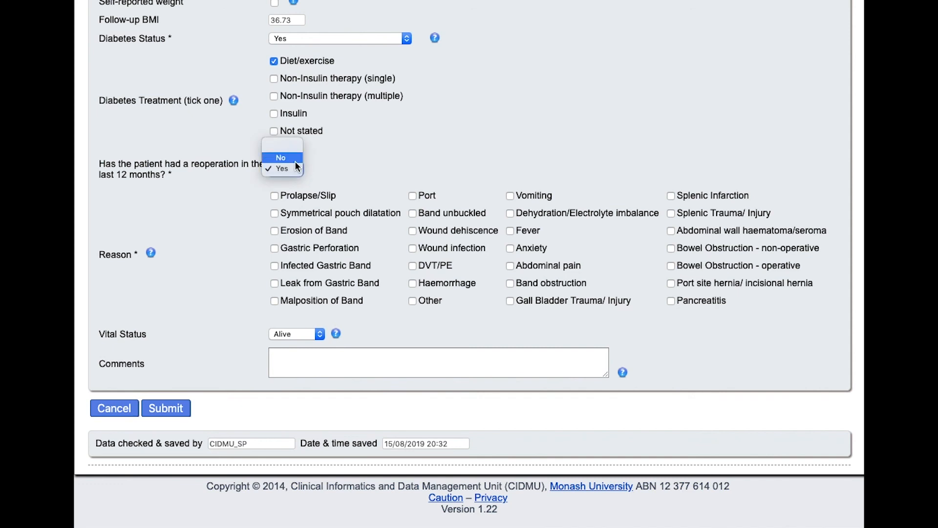
pyautogui.click(293, 159)
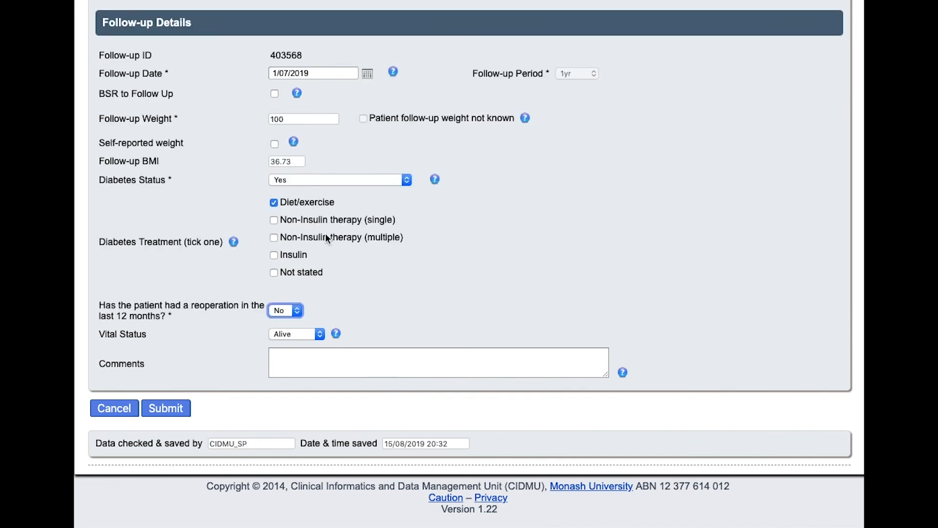
# Try the Deceased vital status to examine its date, cause and procedure-relation fields, and return the status to Alive
pyautogui.click(311, 334)
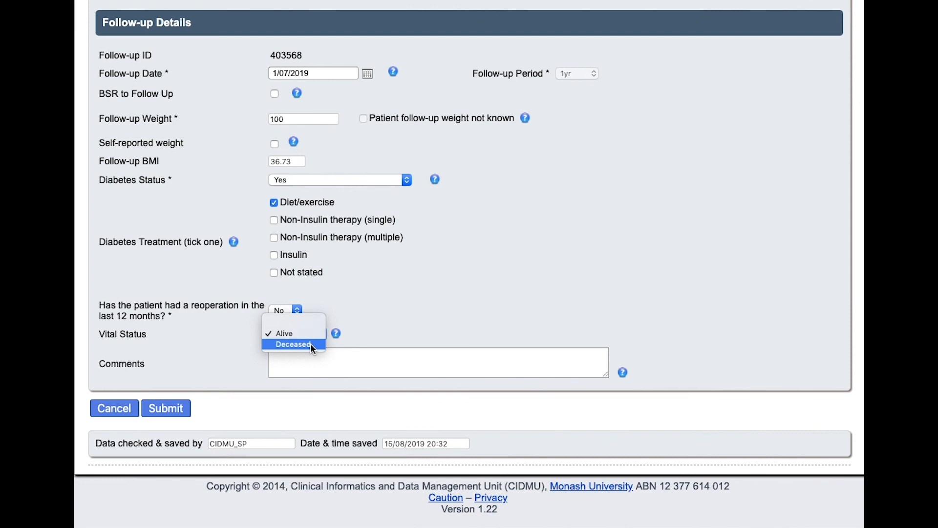
pyautogui.click(310, 344)
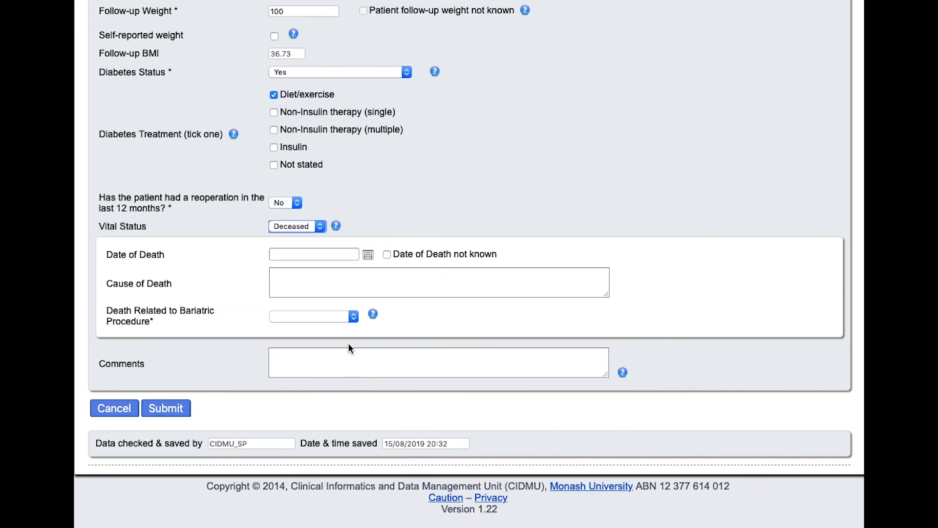
pyautogui.click(363, 256)
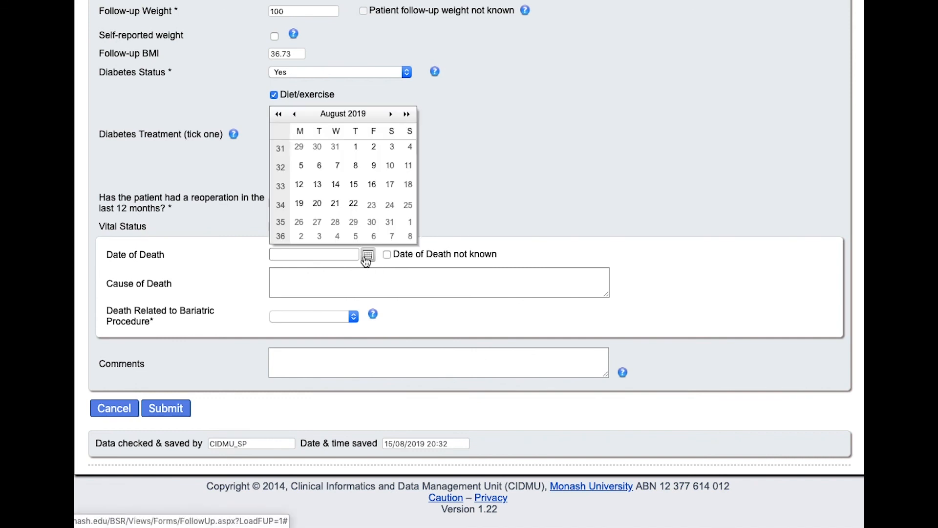
pyautogui.click(360, 285)
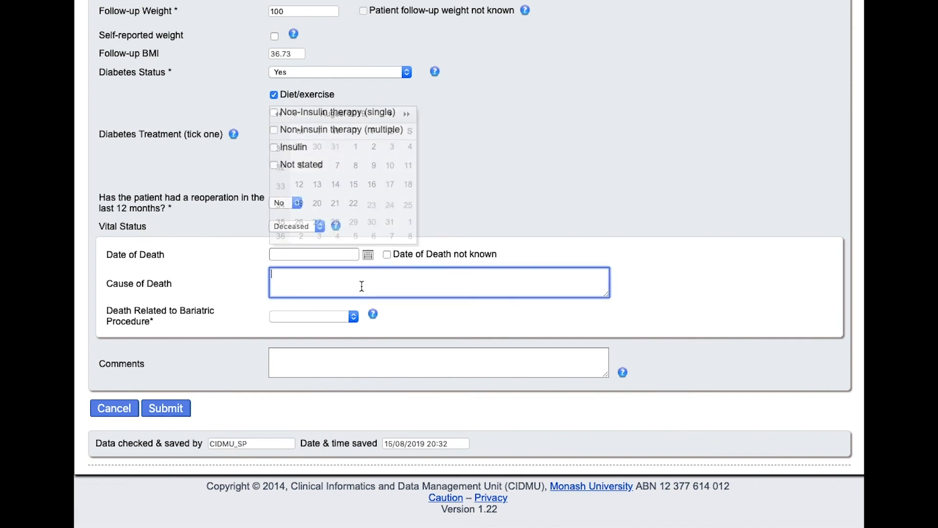
pyautogui.click(354, 317)
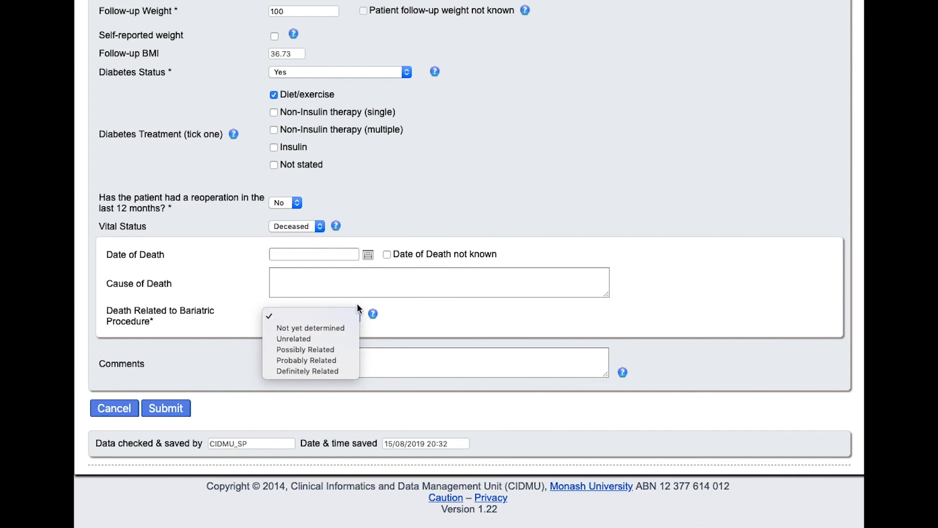
pyautogui.click(357, 303)
pyautogui.click(323, 225)
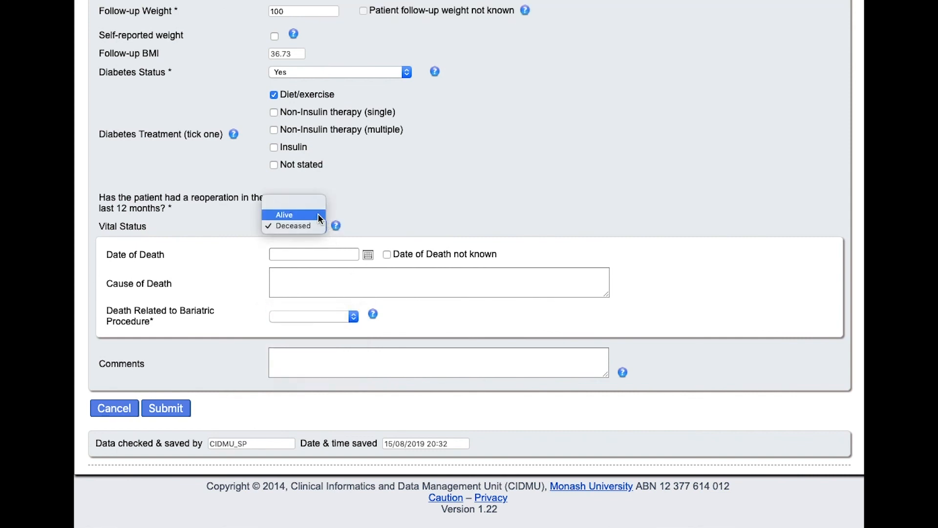
pyautogui.click(318, 213)
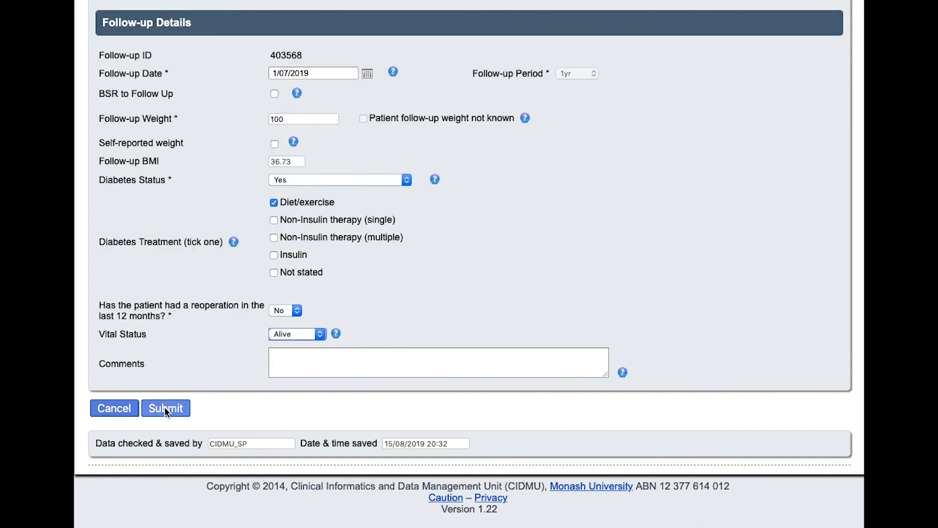